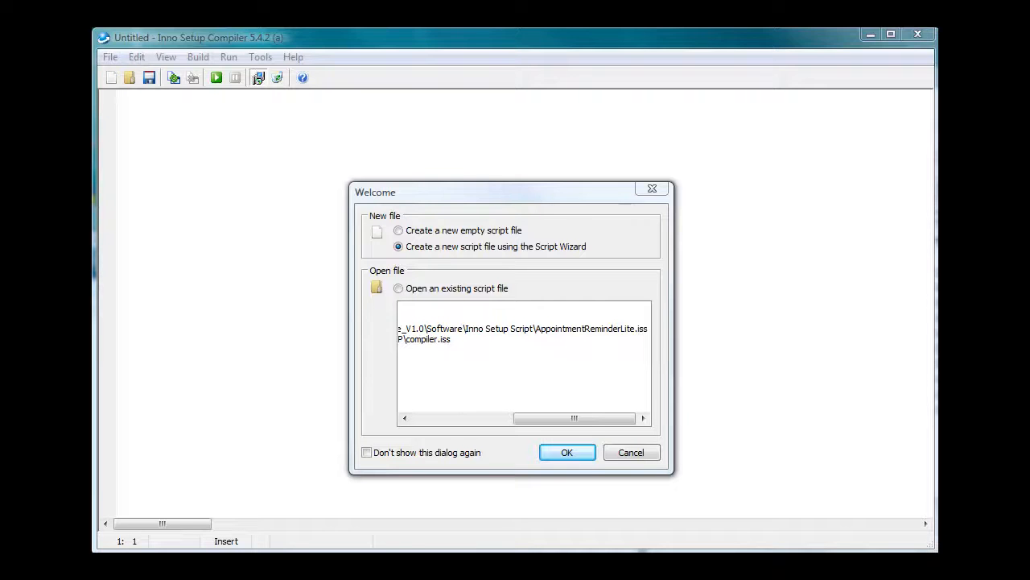
Create a new script file using the Script Wizard and proceed past its welcome page
{"action": "left_click", "coordinate": [787, 339]}
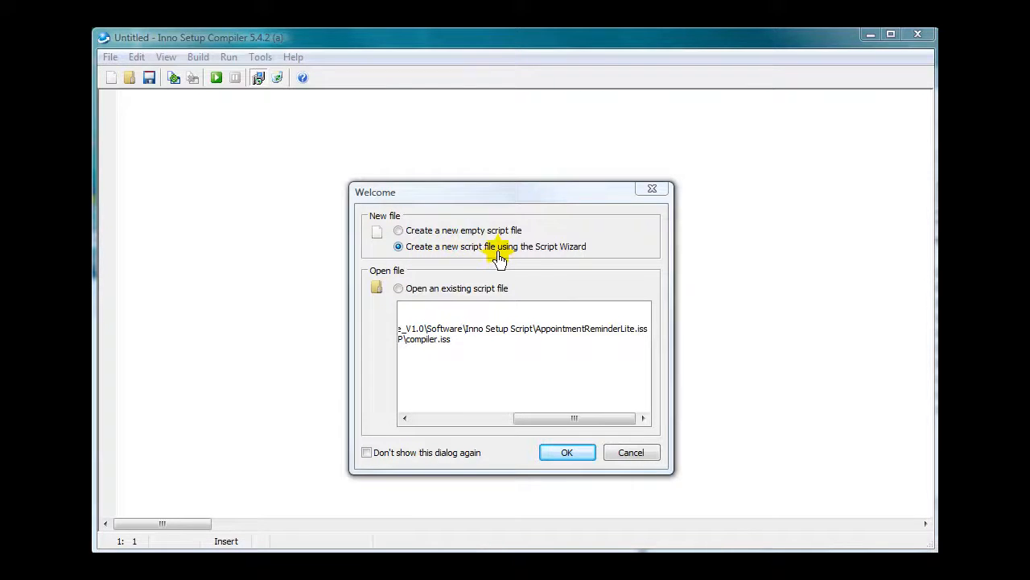
{"action": "left_click", "coordinate": [567, 451]}
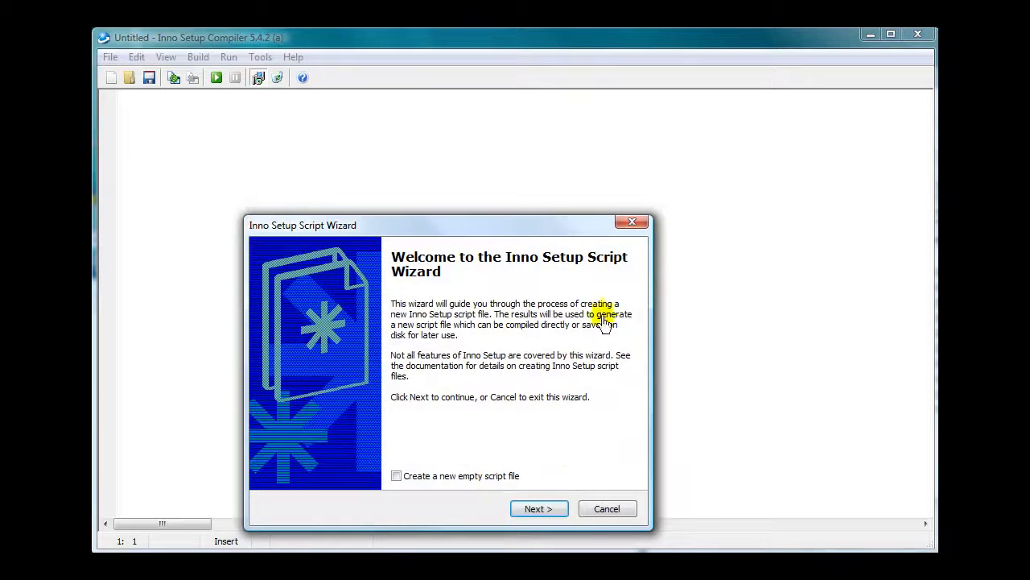
{"action": "left_click", "coordinate": [538, 511]}
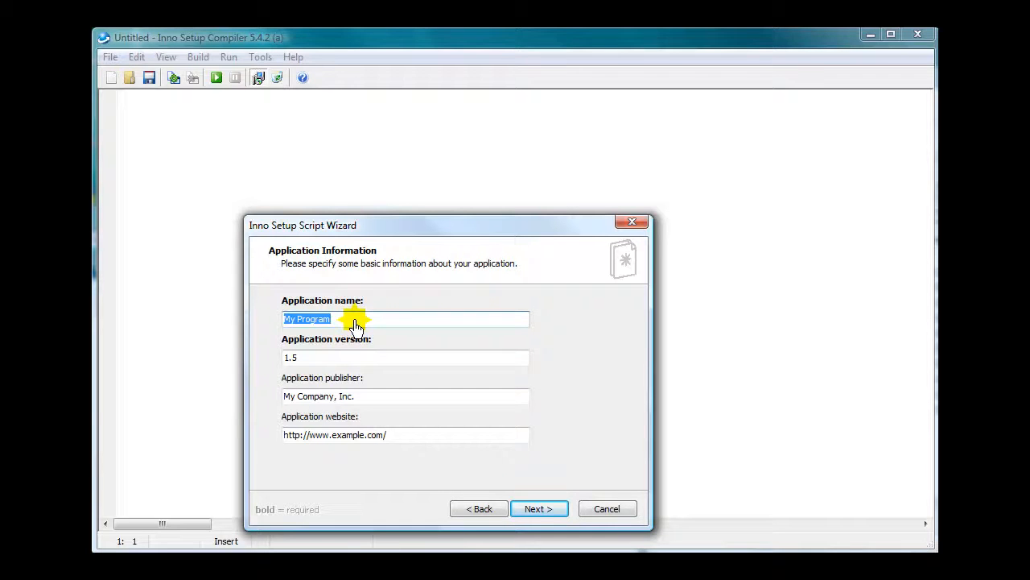
Enter "My Mobile Site Builder" as the application name
{"action": "type", "text": "My Mobile Site Bui"}
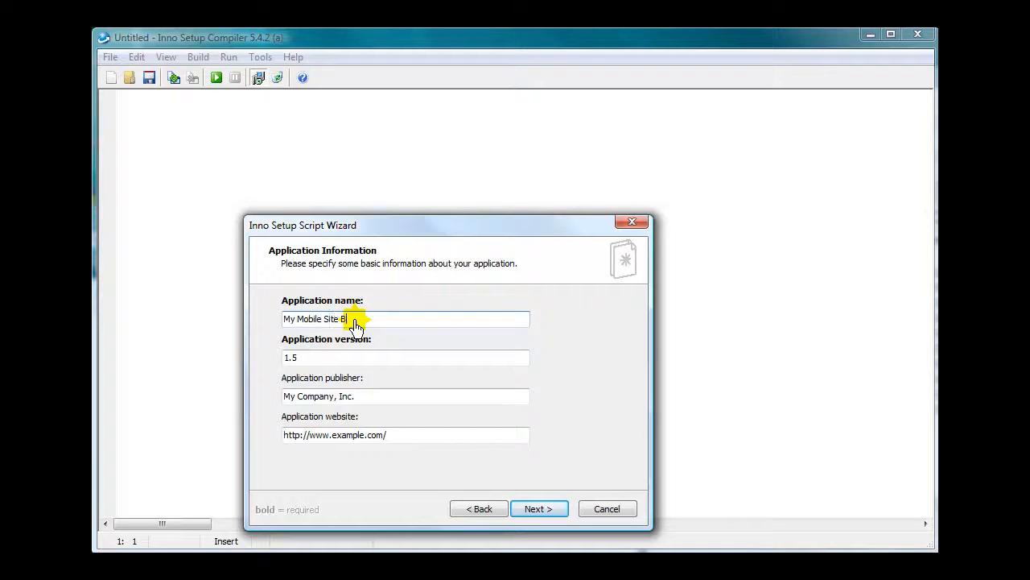
{"action": "type", "text": "lder"}
{"action": "left_click", "coordinate": [314, 362]}
Change the application publisher to "JettDigitals, Inc."
{"action": "left_click", "coordinate": [333, 398]}
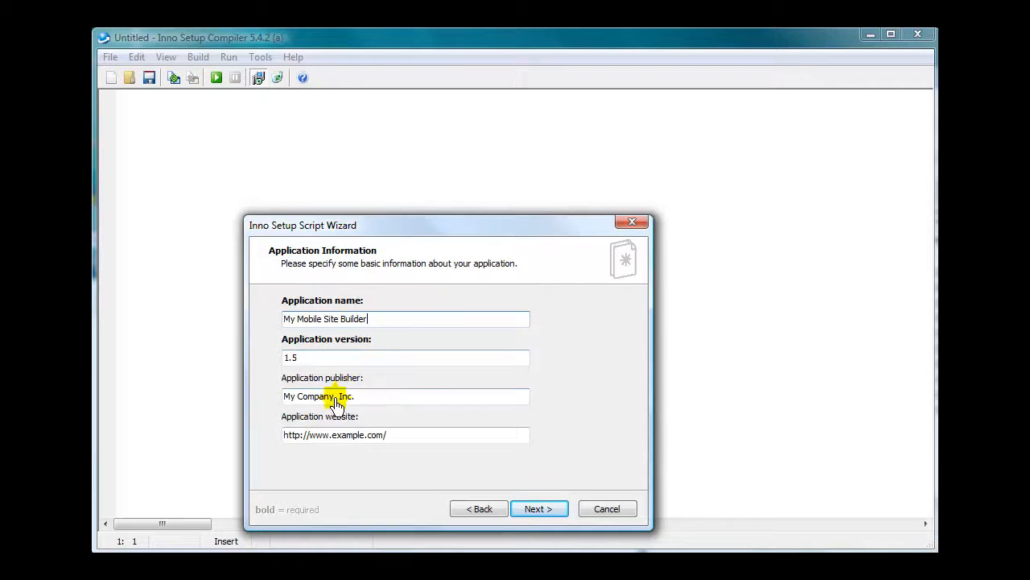
{"action": "left_click_drag", "start_coordinate": [333, 399], "coordinate": [272, 395]}
{"action": "type", "text": "Je"}
{"action": "type", "text": "ttDigit"}
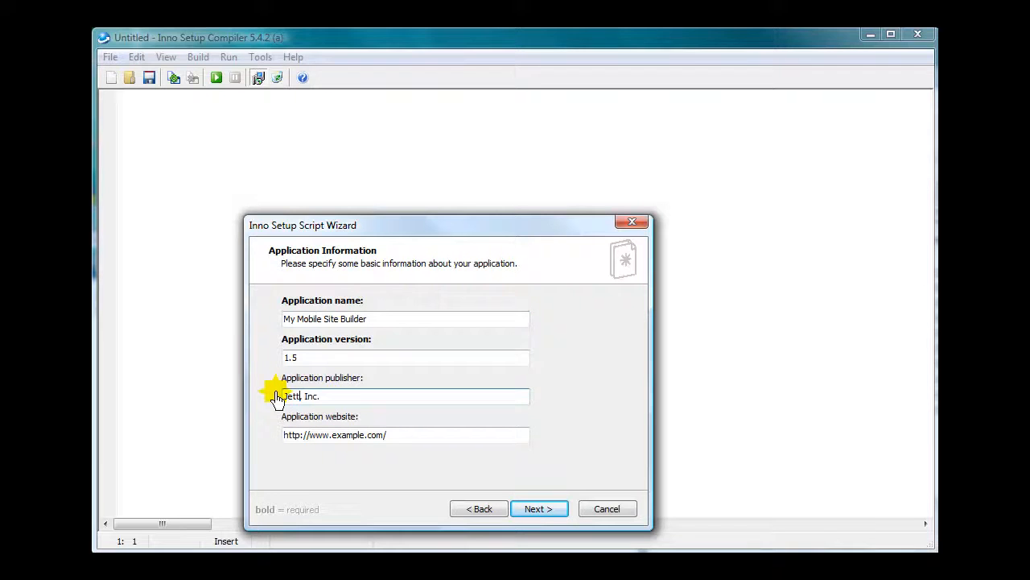
{"action": "type", "text": "als"}
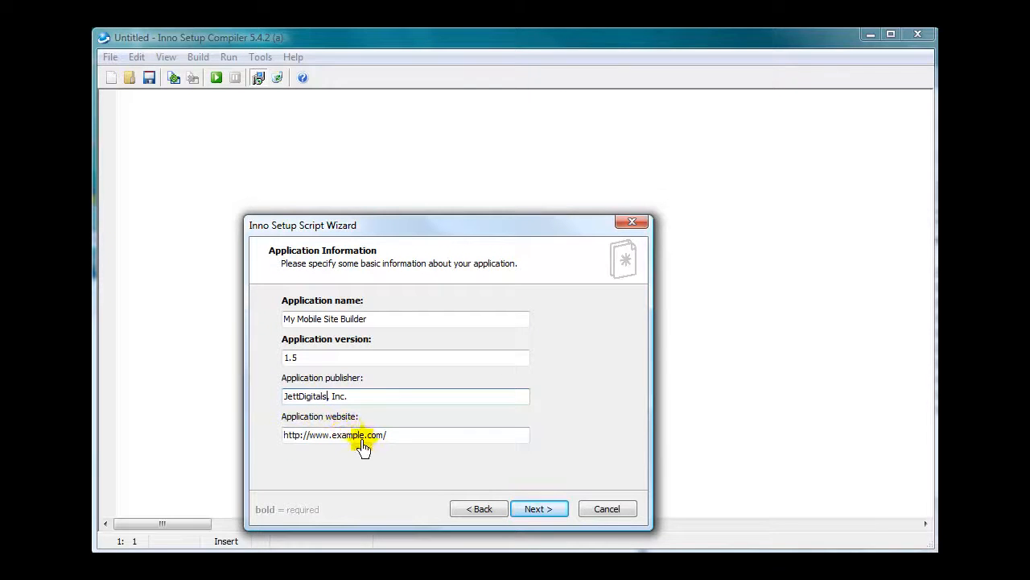
{"action": "left_click_drag", "start_coordinate": [364, 439], "coordinate": [310, 440]}
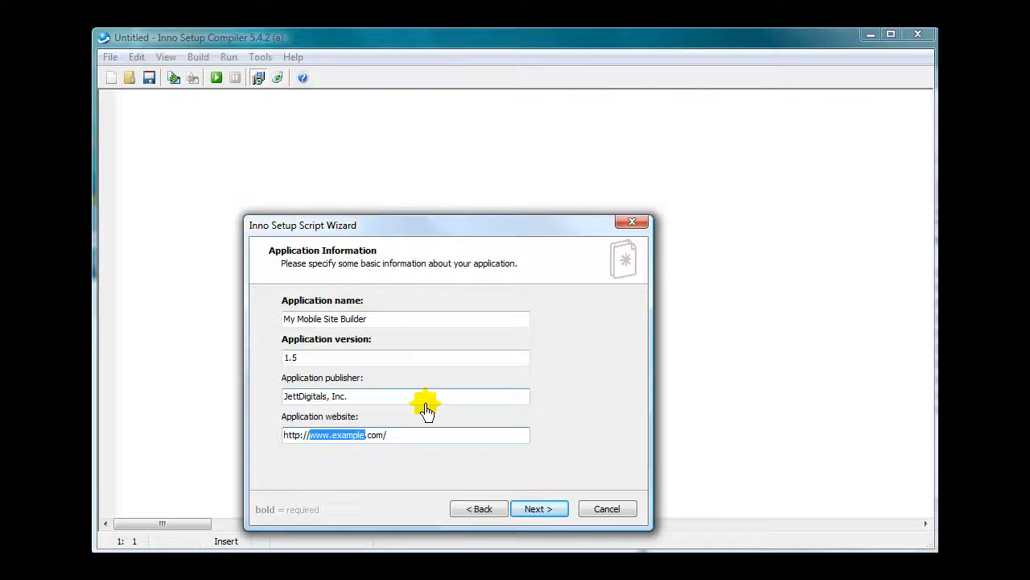
{"action": "type", "text": "makeqrcodesonline"}
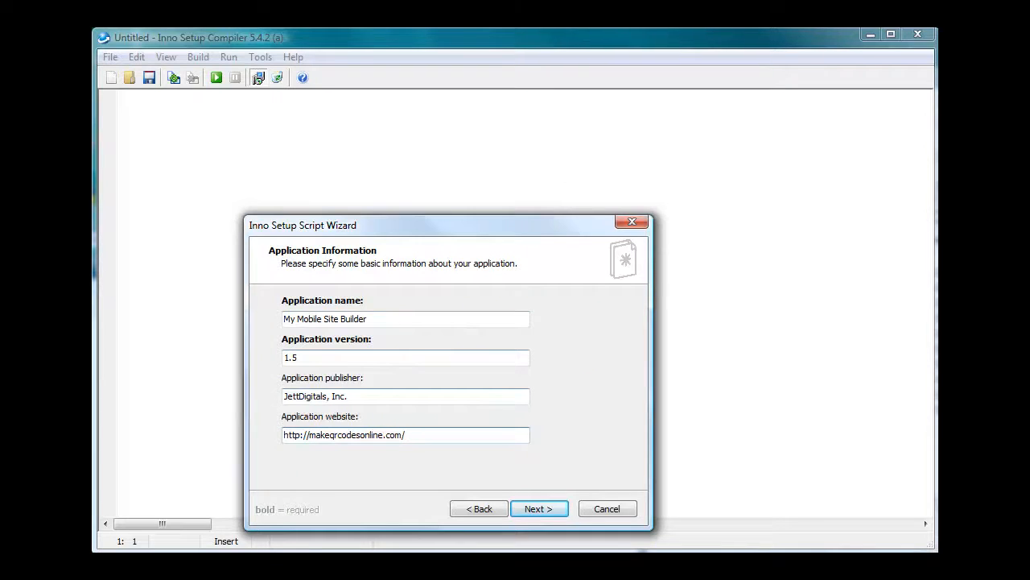
{"action": "left_click", "coordinate": [550, 510]}
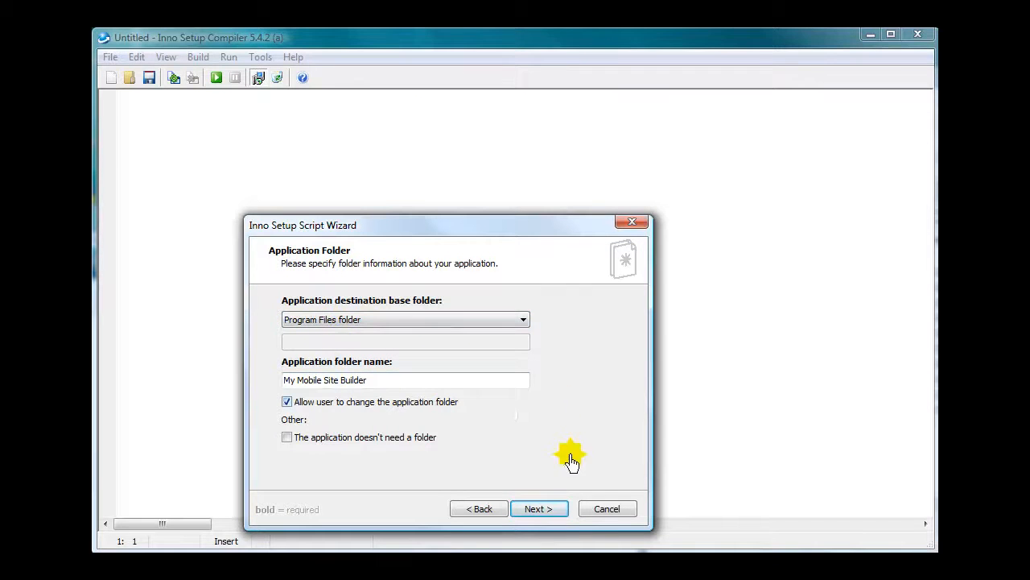
Accept the default application folder settings and choose MobiBizCard.exe from the Rebrandable folder as the main executable
{"action": "left_click", "coordinate": [545, 509]}
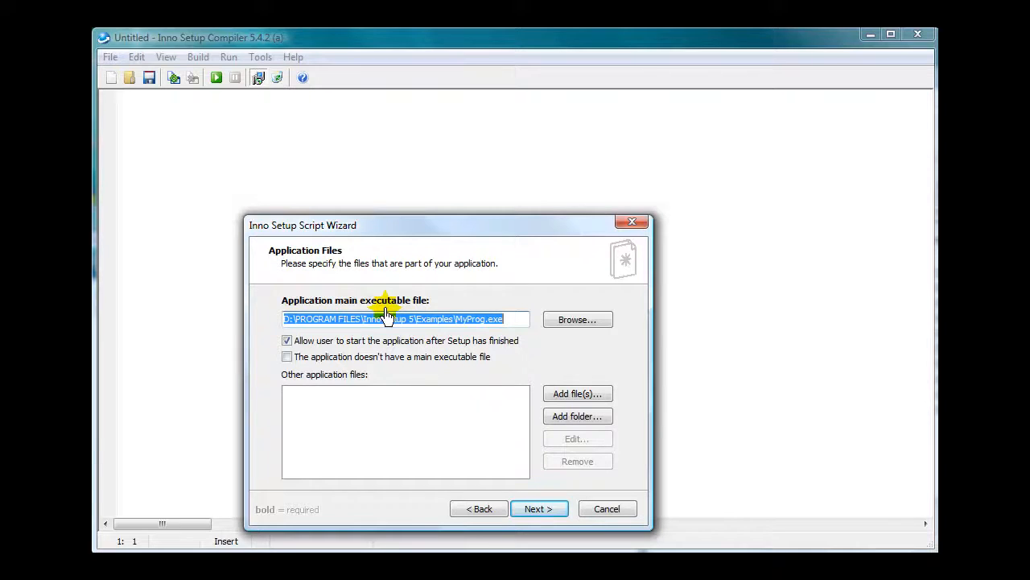
{"action": "left_click", "coordinate": [578, 320]}
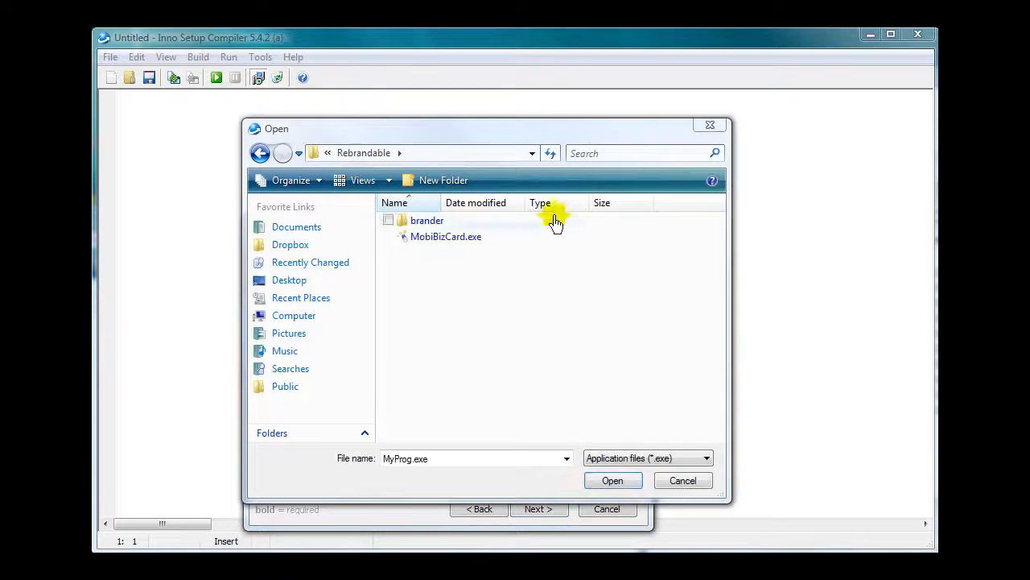
{"action": "left_click", "coordinate": [419, 240]}
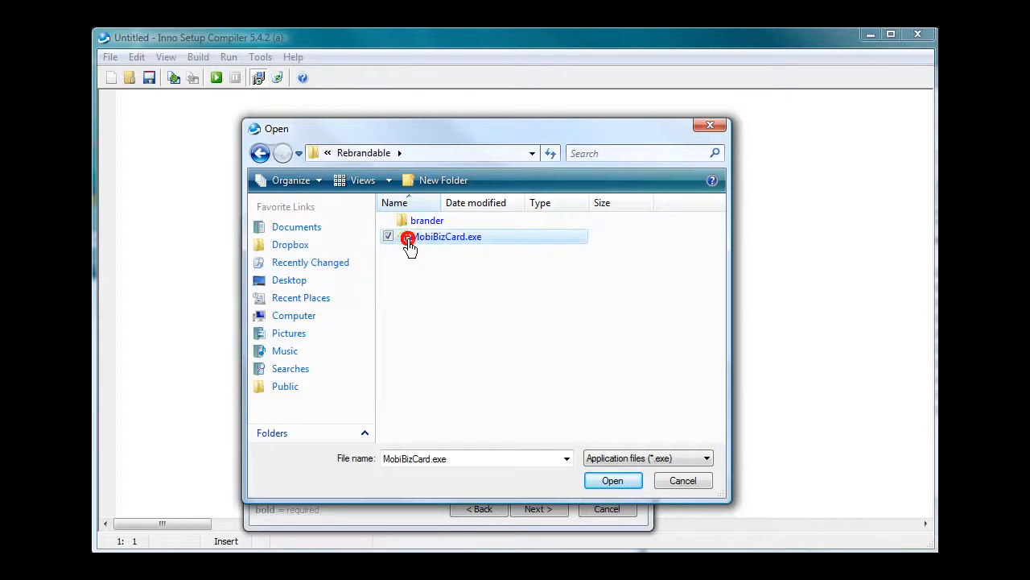
{"action": "left_click", "coordinate": [614, 486]}
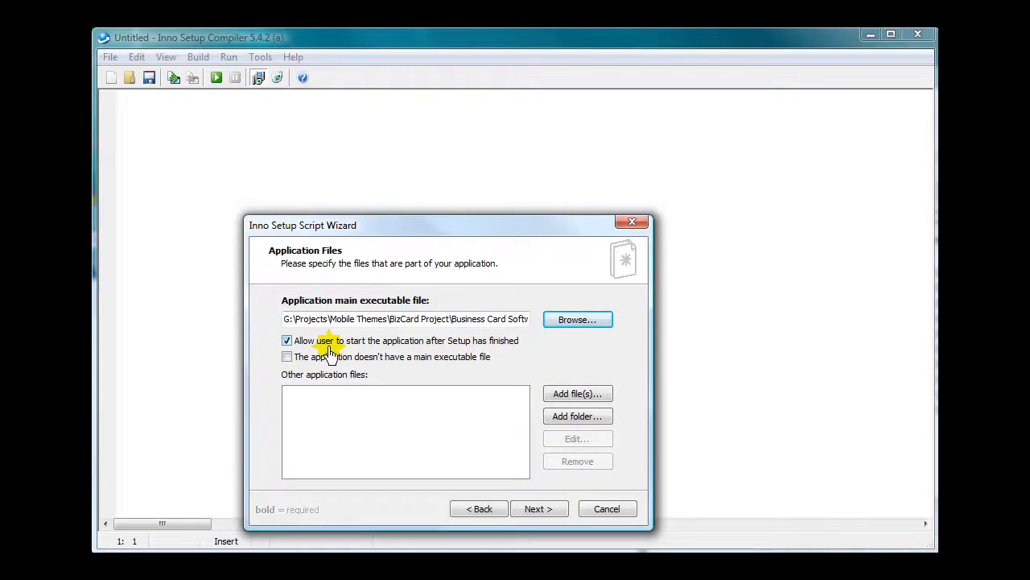
Add MobiBizCard.bgr, MobiBizCard.bin, MobiBizCard.ini and MobiBizCard.lib as other application files and accept the file list
{"action": "left_click", "coordinate": [577, 396]}
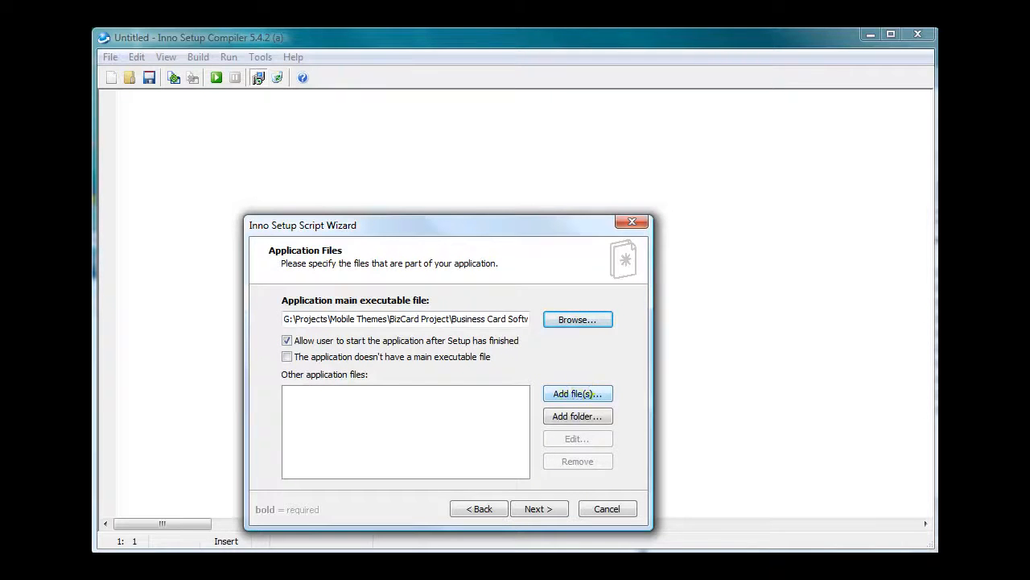
{"action": "left_click", "coordinate": [582, 396]}
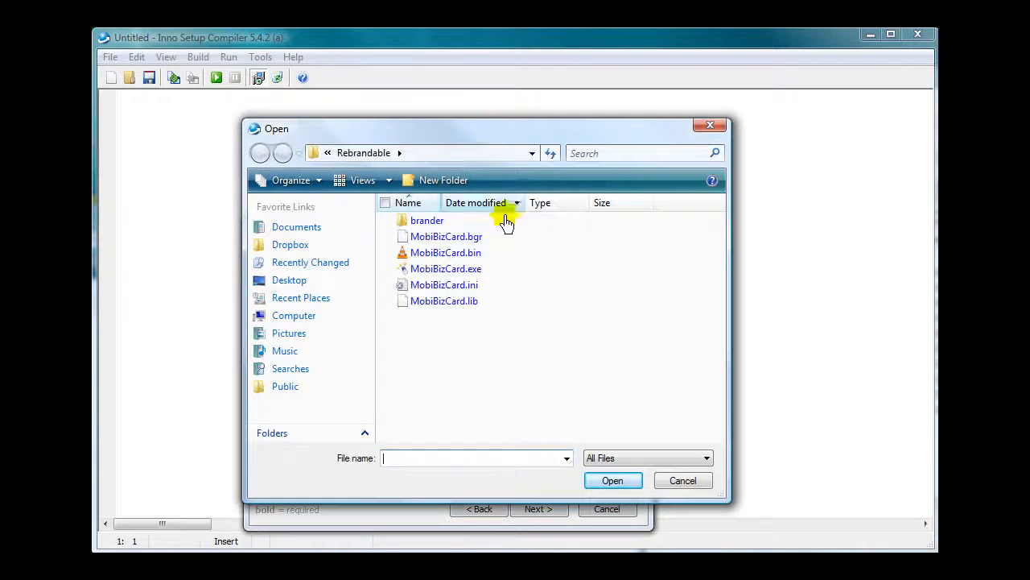
{"action": "left_click", "coordinate": [454, 306]}
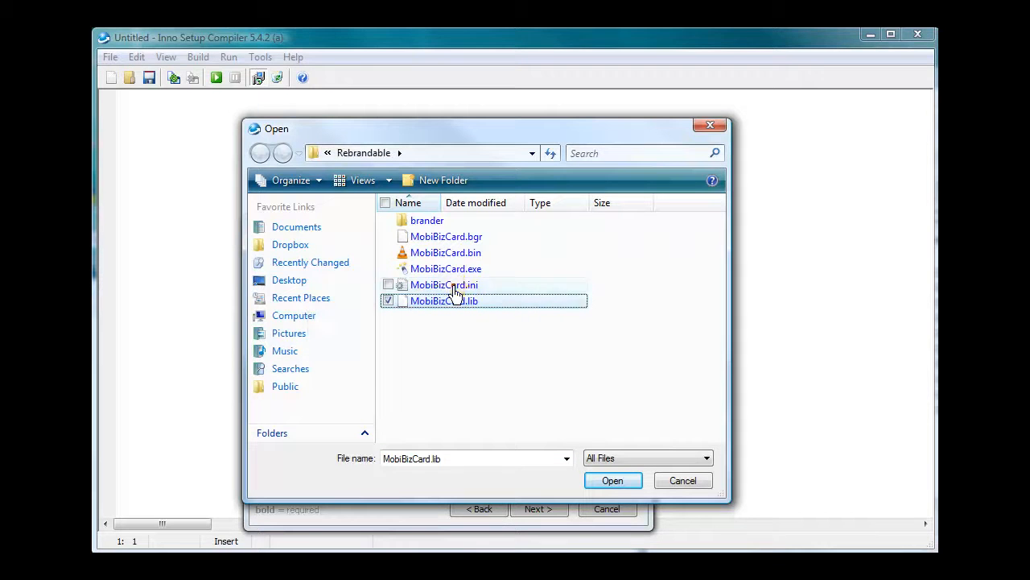
{"action": "left_click", "coordinate": [451, 285], "text": "ctrl"}
{"action": "left_click", "coordinate": [470, 253], "text": "ctrl"}
{"action": "left_click", "coordinate": [466, 237], "text": "ctrl"}
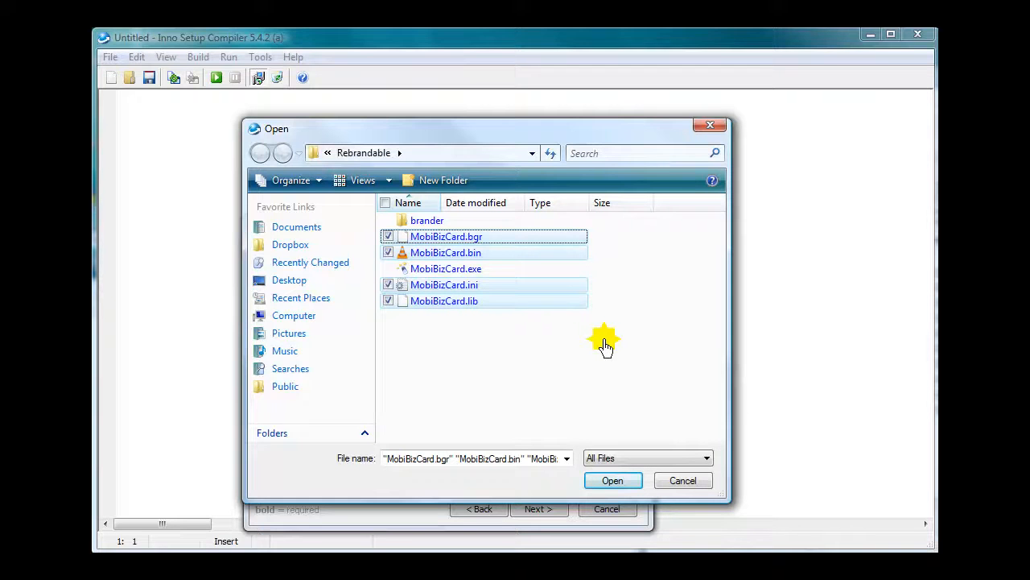
{"action": "left_click", "coordinate": [472, 306], "text": "ctrl"}
{"action": "left_click", "coordinate": [469, 305], "text": "ctrl"}
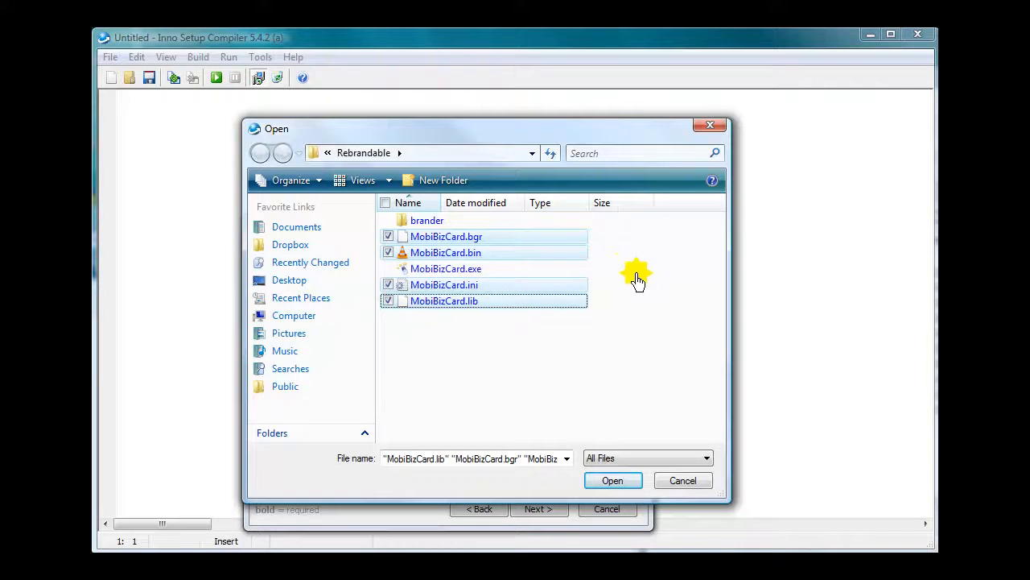
{"action": "left_click", "coordinate": [614, 481]}
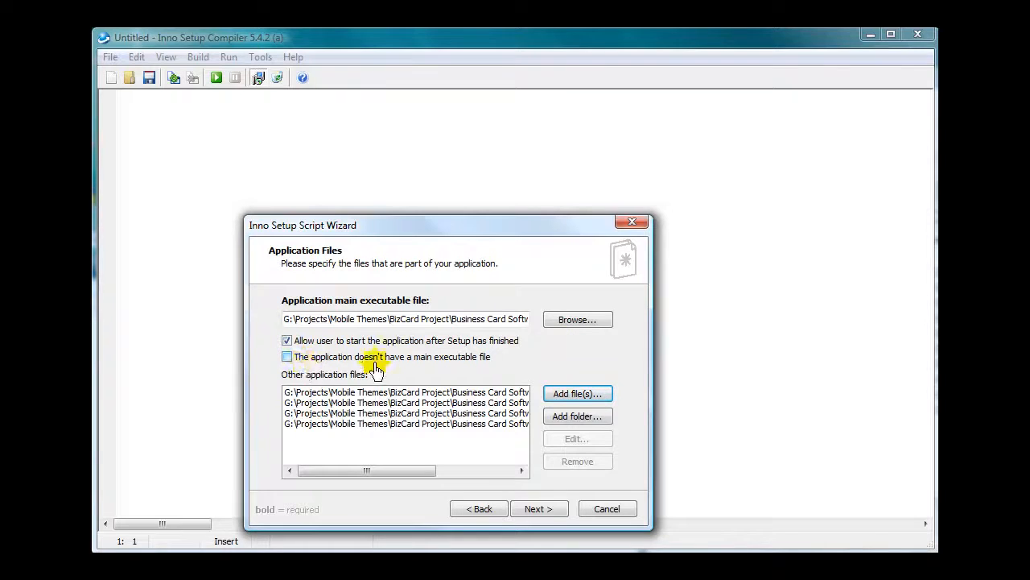
{"action": "left_click", "coordinate": [538, 509]}
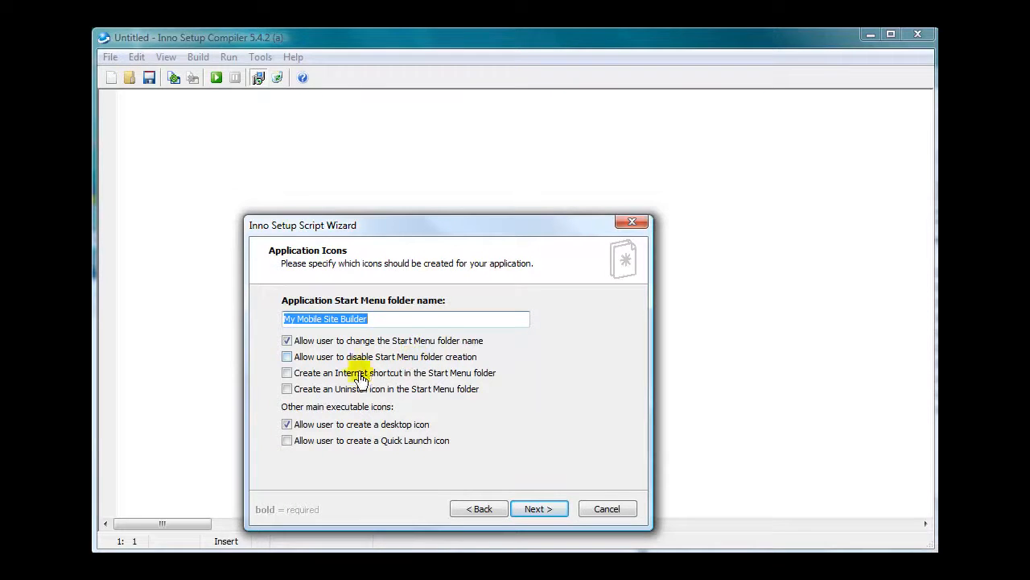
Enable the Internet shortcut, the Uninstall icon and the Quick Launch icon option, and accept the application icon settings
{"action": "left_click", "coordinate": [287, 373]}
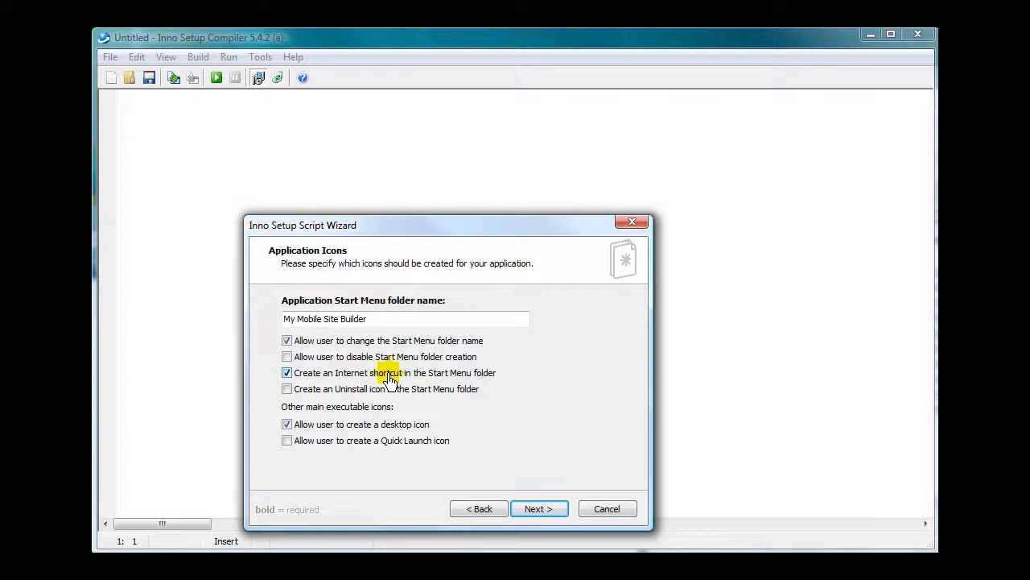
{"action": "left_click", "coordinate": [287, 390]}
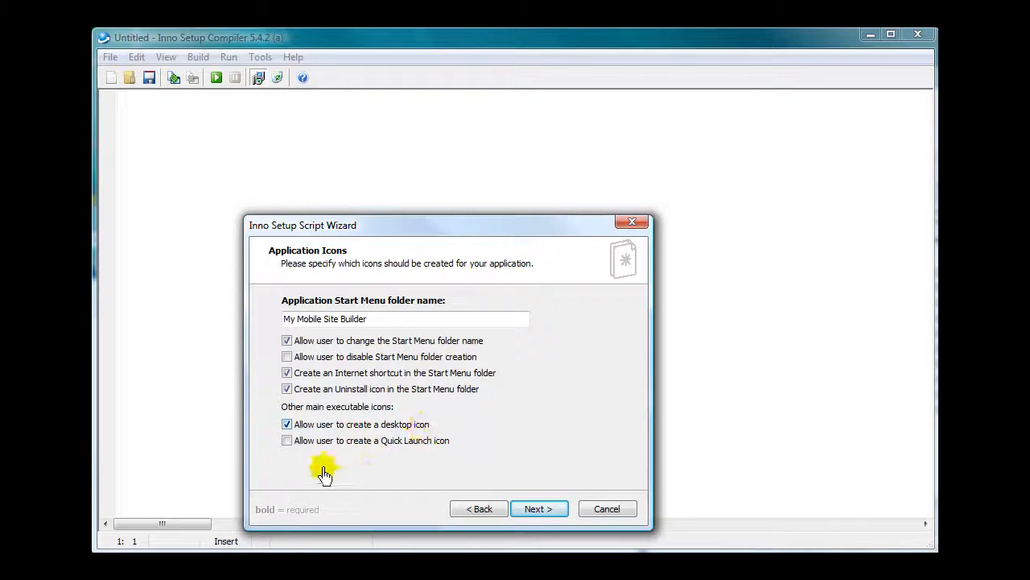
{"action": "left_click", "coordinate": [287, 442]}
{"action": "left_click", "coordinate": [540, 516]}
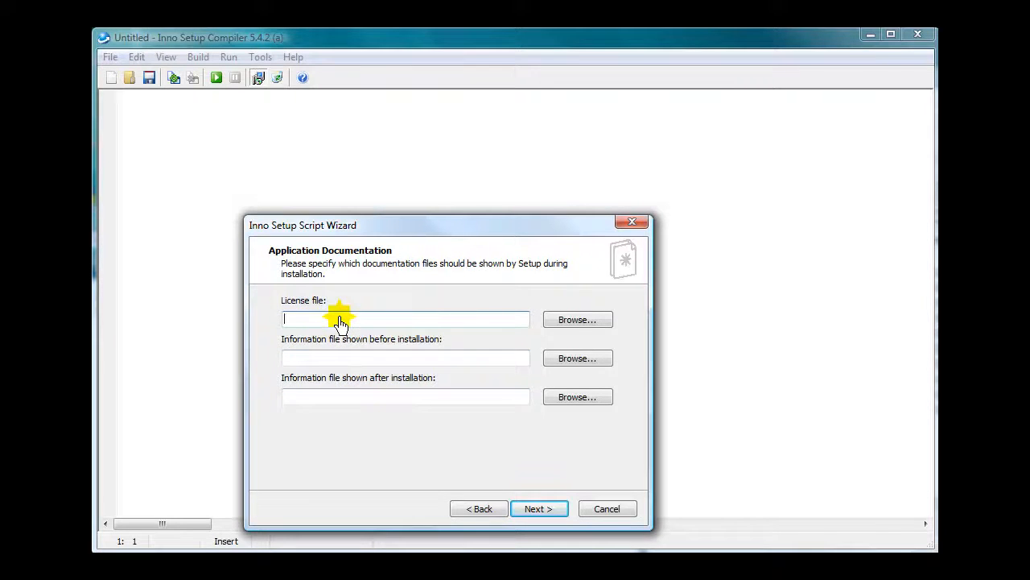
Leave the documentation files blank and keep English as the only setup language
{"action": "left_click", "coordinate": [546, 517]}
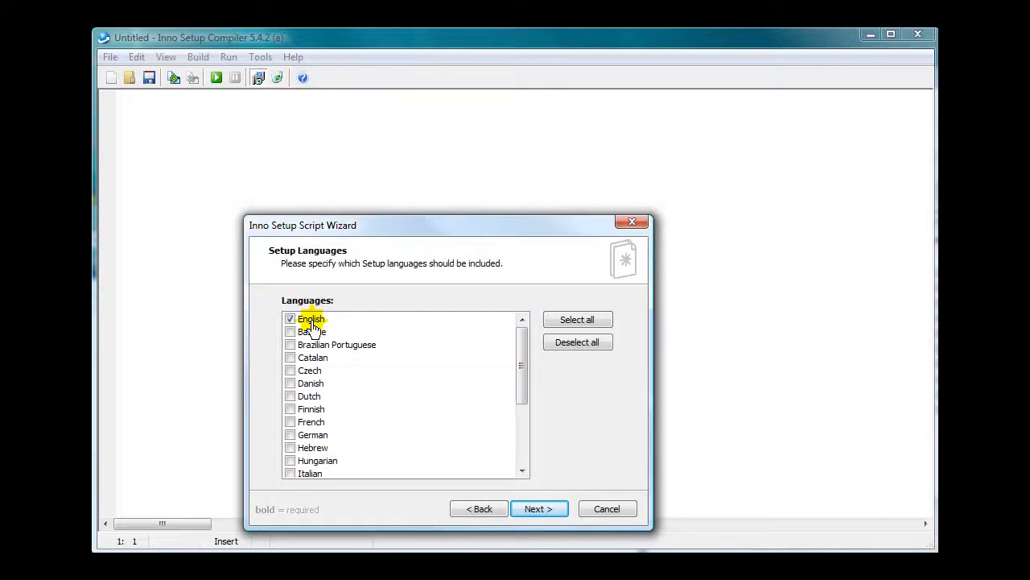
{"action": "left_click", "coordinate": [547, 515]}
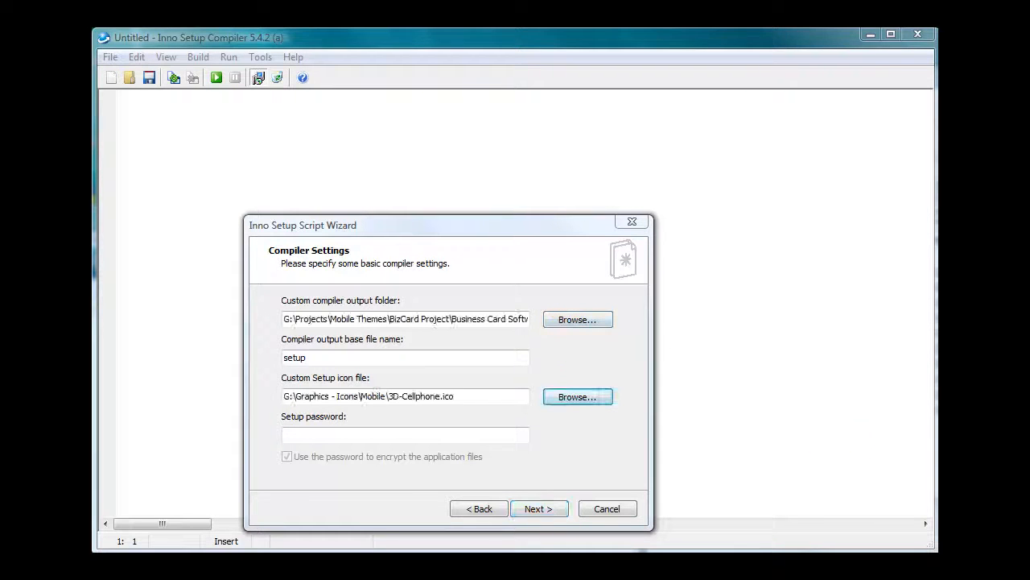
Set the compiler output base file name to "Mobile-Site-Builder-Setup"
{"action": "left_click", "coordinate": [823, 435]}
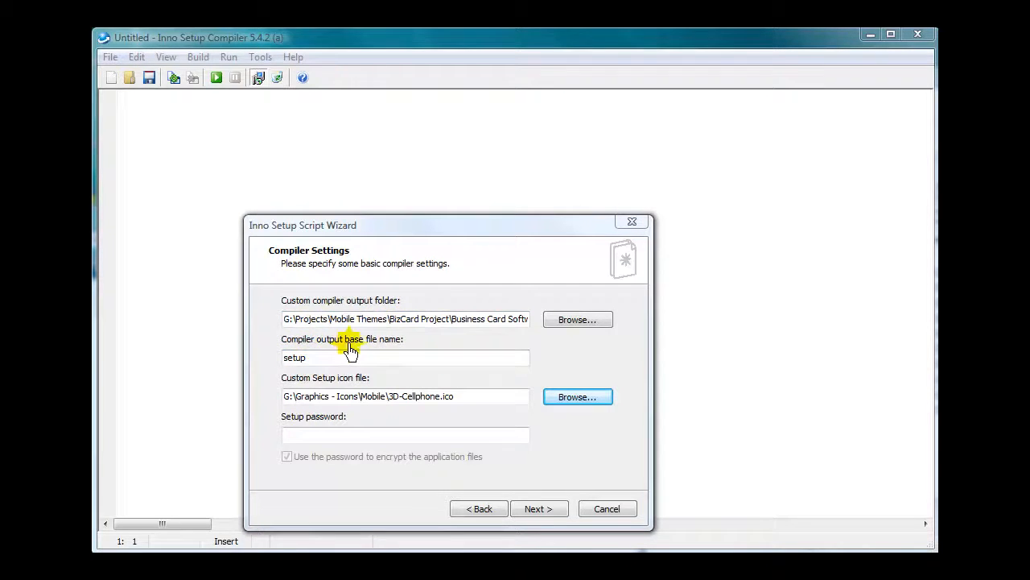
{"action": "left_click", "coordinate": [281, 359]}
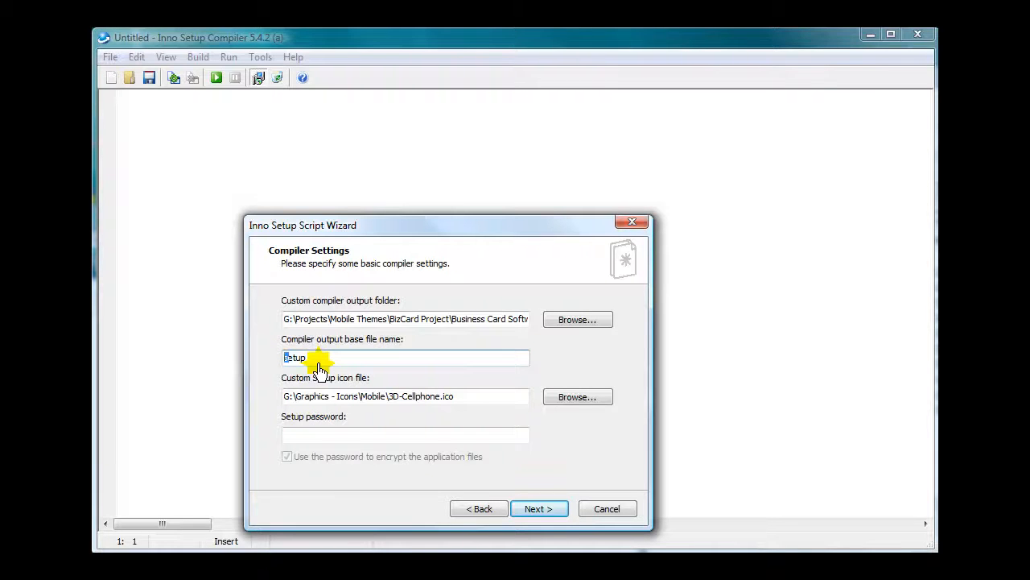
{"action": "type", "text": "MobileSiteBuilderS"}
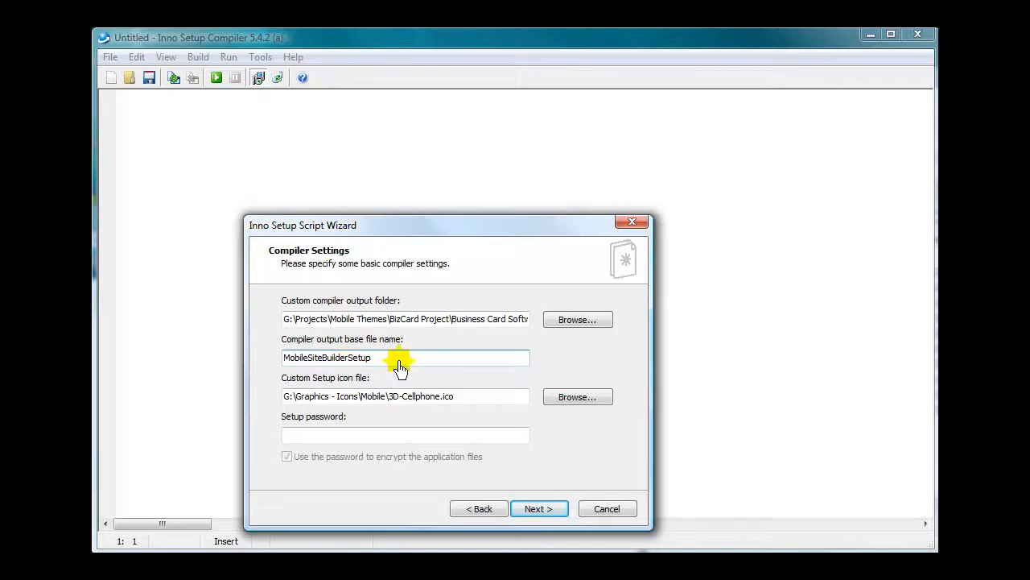
{"action": "type", "text": "-"}
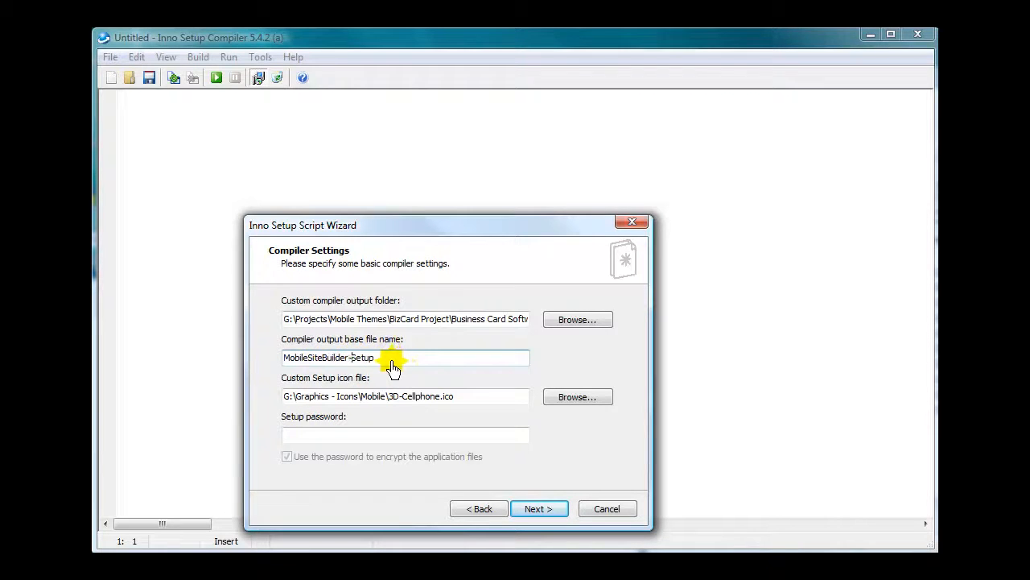
{"action": "left_click", "coordinate": [309, 361]}
{"action": "type", "text": "-Site-"}
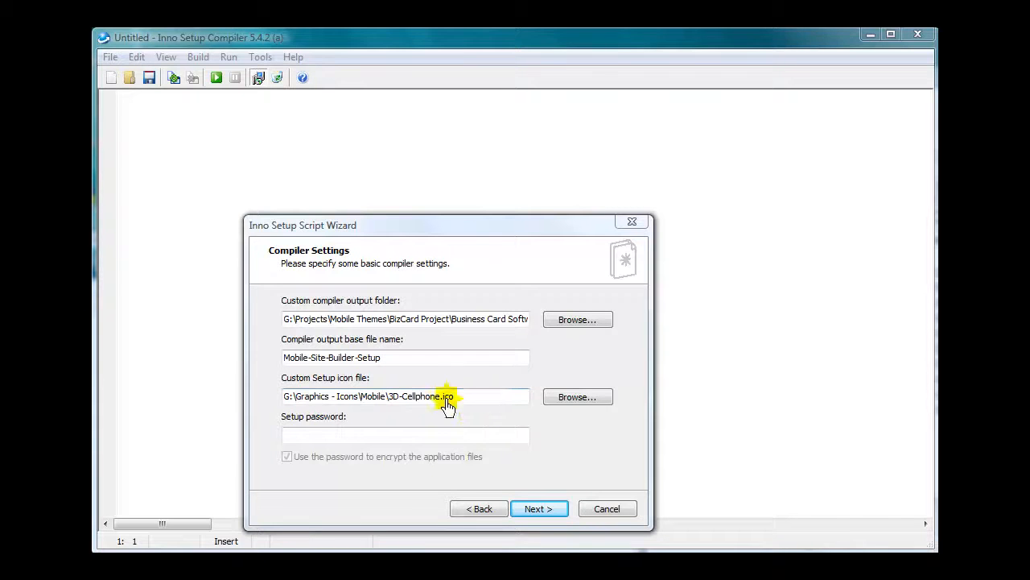
Choose 3D-Cellphone.ico as the custom setup icon and accept the compiler settings without a setup password
{"action": "left_click", "coordinate": [579, 398]}
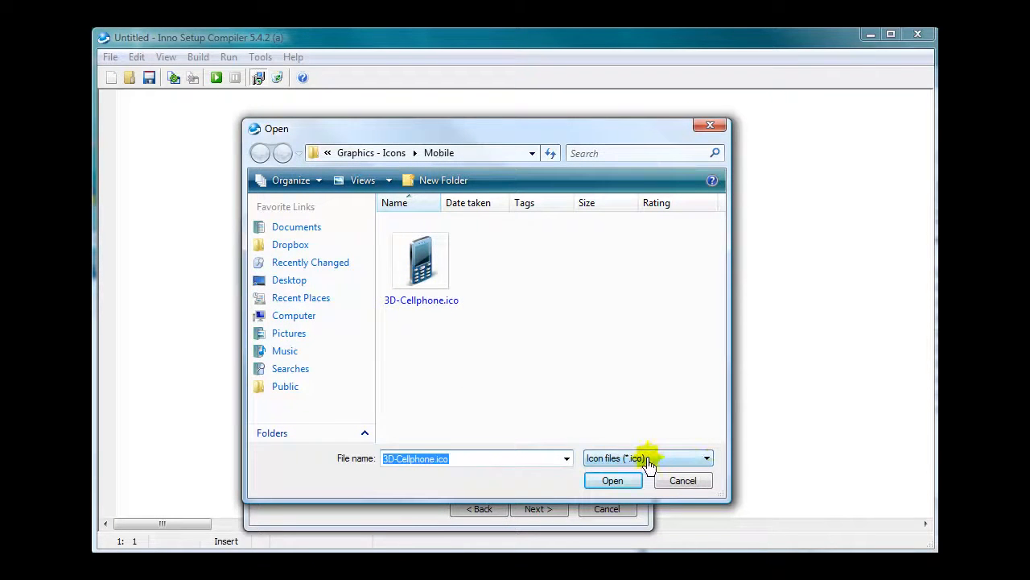
{"action": "left_click", "coordinate": [425, 259]}
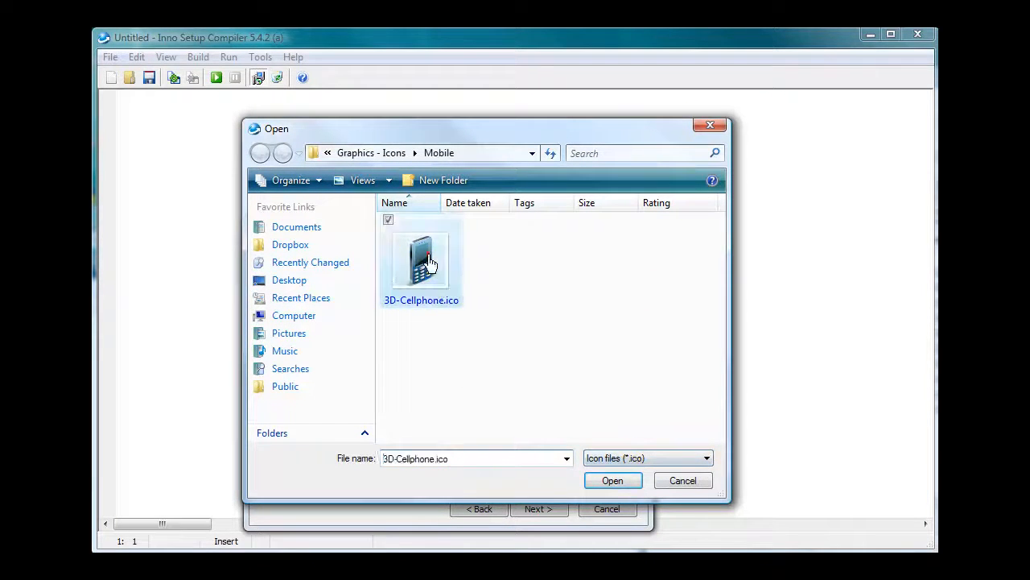
{"action": "left_click", "coordinate": [617, 481]}
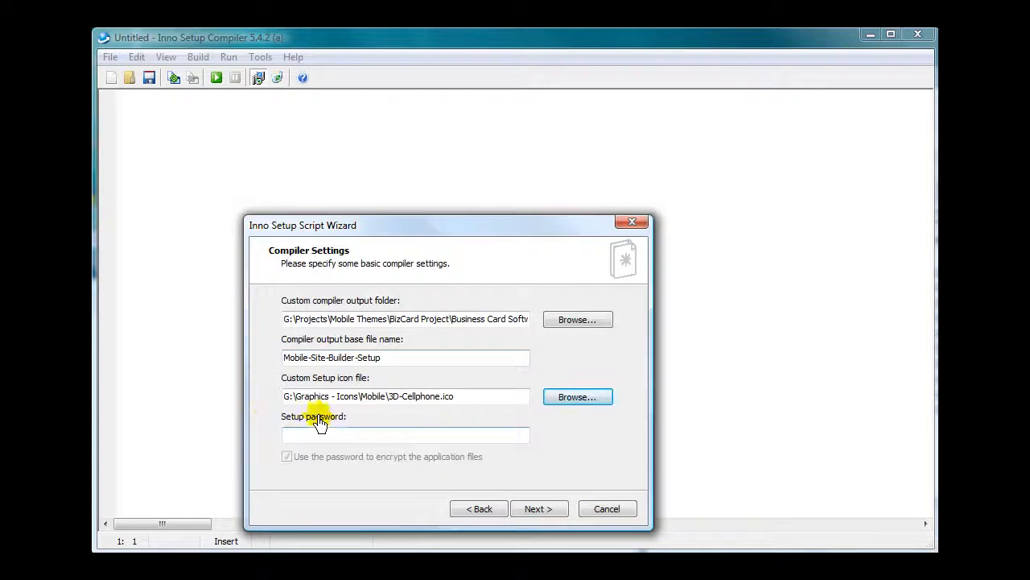
{"action": "left_click", "coordinate": [539, 509]}
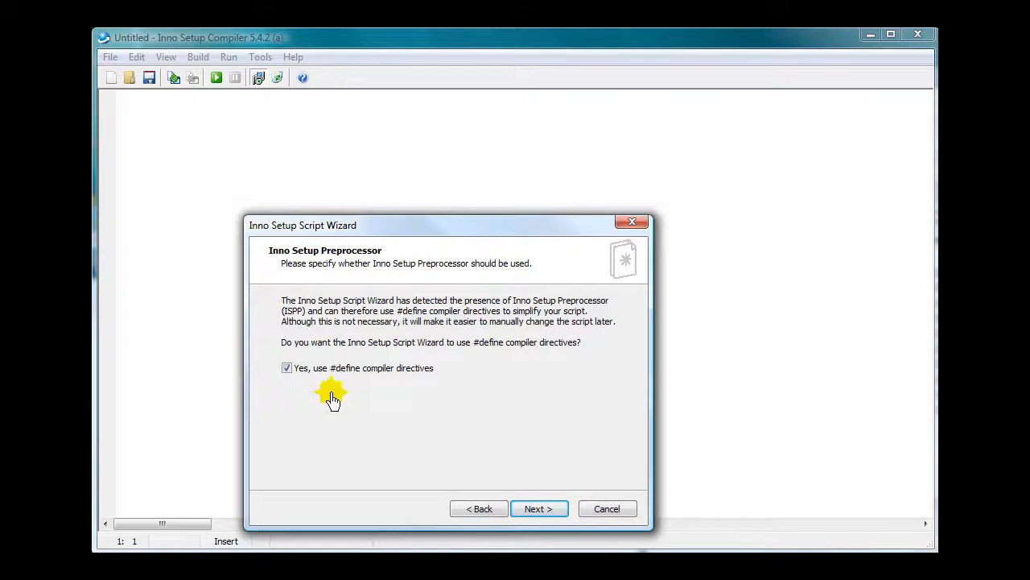
Keep the #define compiler directives enabled and finish the wizard to generate the script
{"action": "left_click", "coordinate": [541, 510]}
{"action": "left_click", "coordinate": [544, 509]}
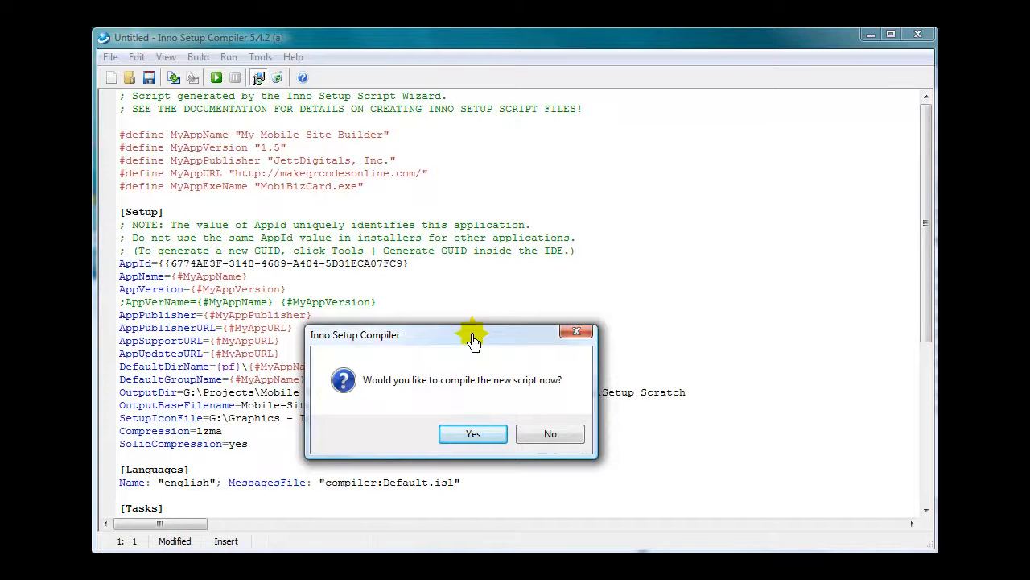
{"action": "left_click", "coordinate": [472, 433]}
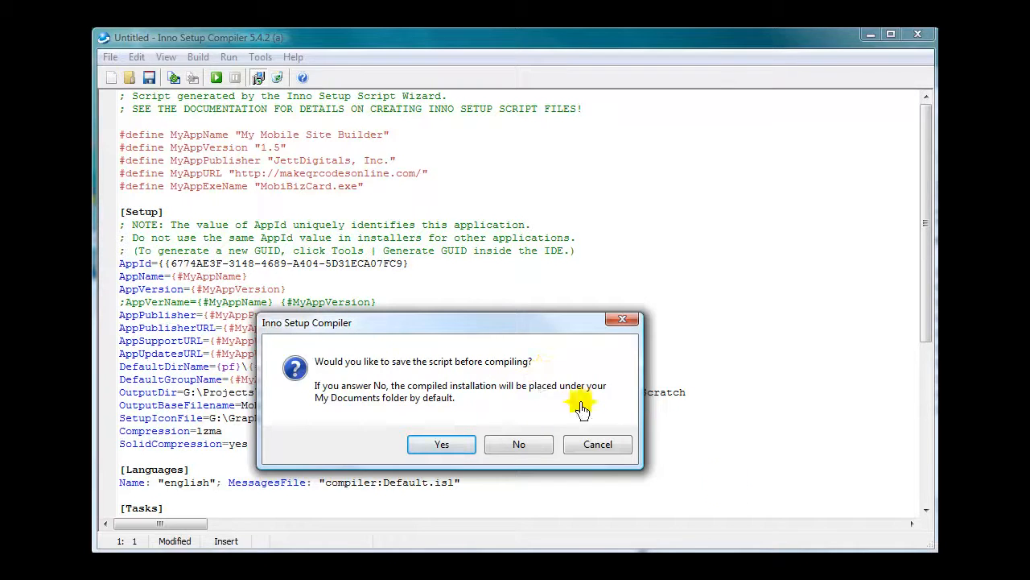
{"action": "left_click", "coordinate": [442, 444]}
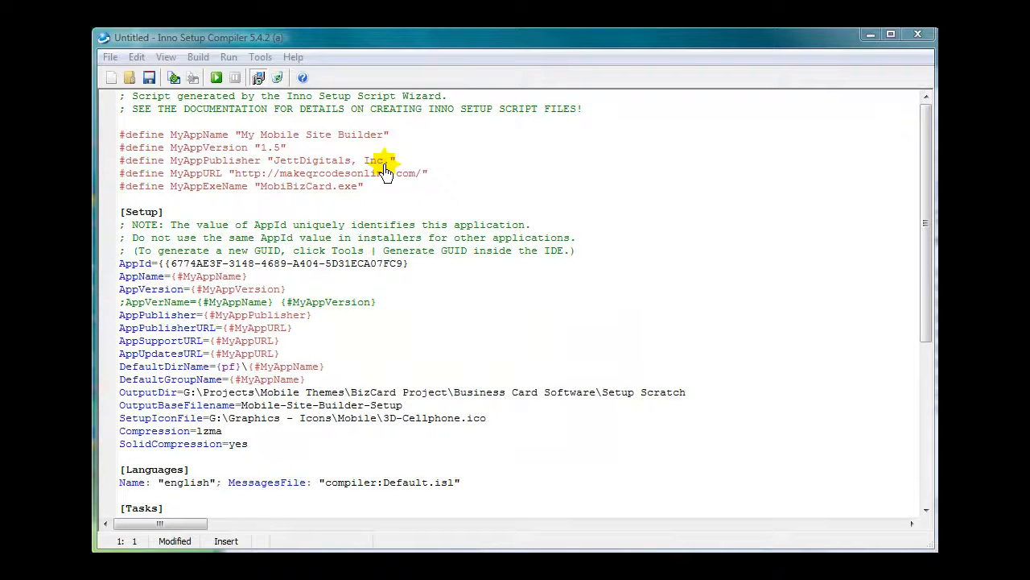
{"action": "left_click", "coordinate": [382, 44]}
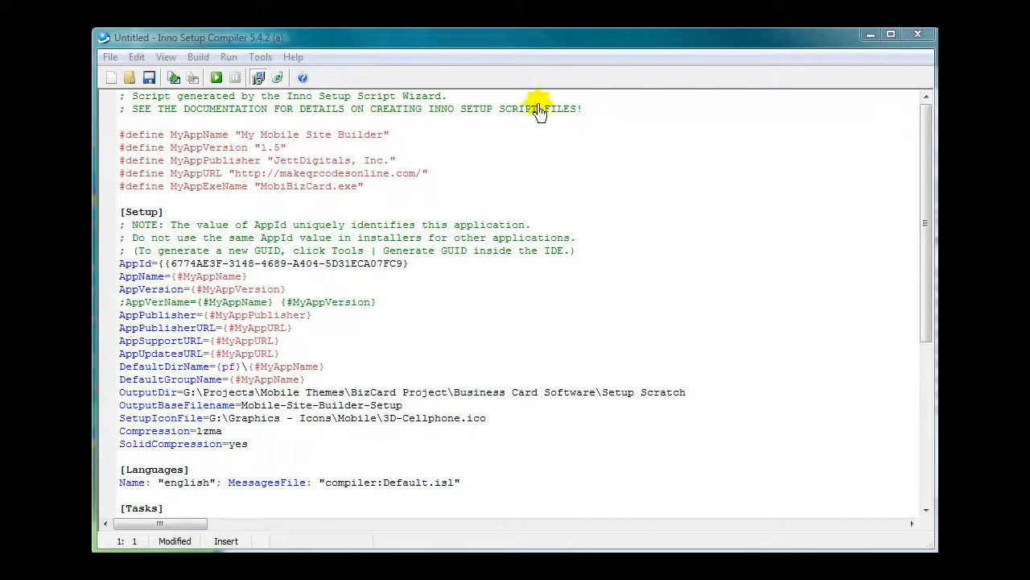
{"action": "left_click", "coordinate": [499, 49]}
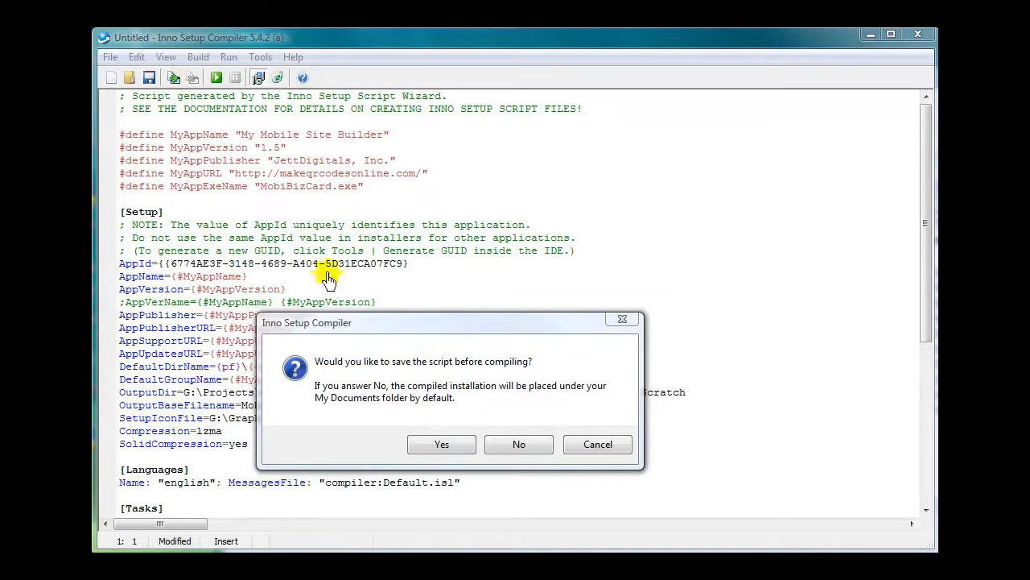
{"action": "left_click", "coordinate": [597, 444]}
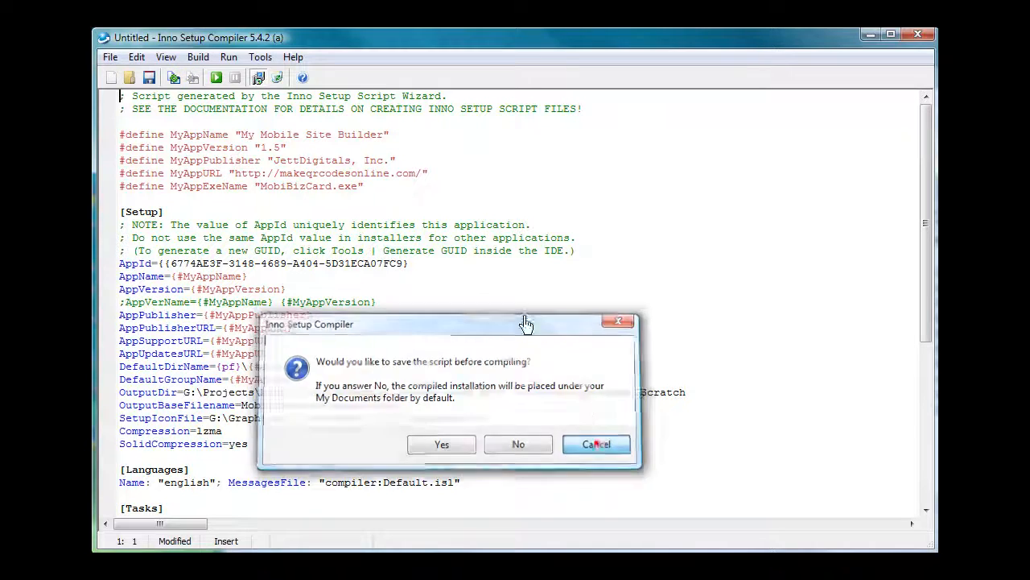
{"action": "left_click", "coordinate": [173, 78]}
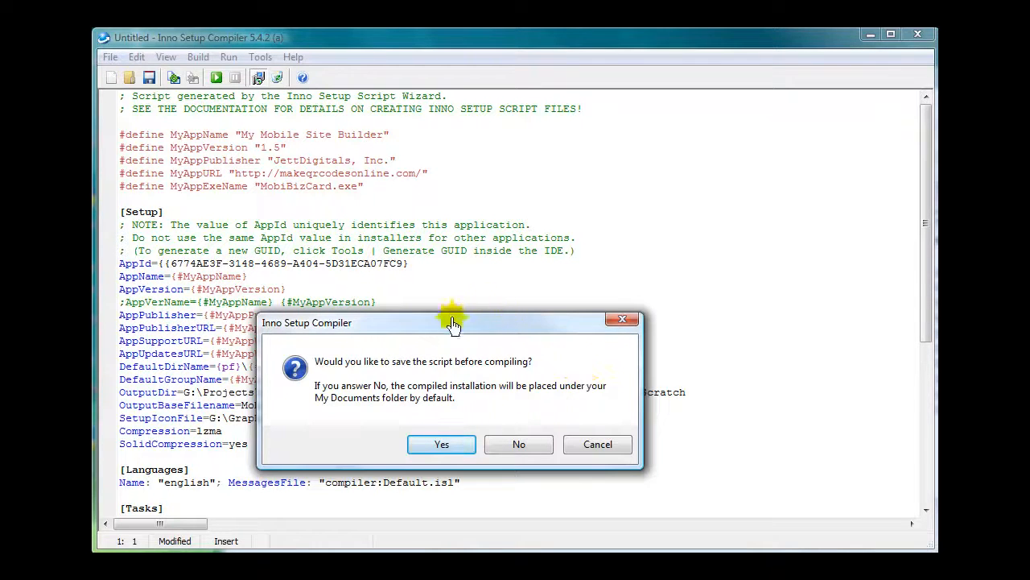
{"action": "left_click", "coordinate": [610, 444]}
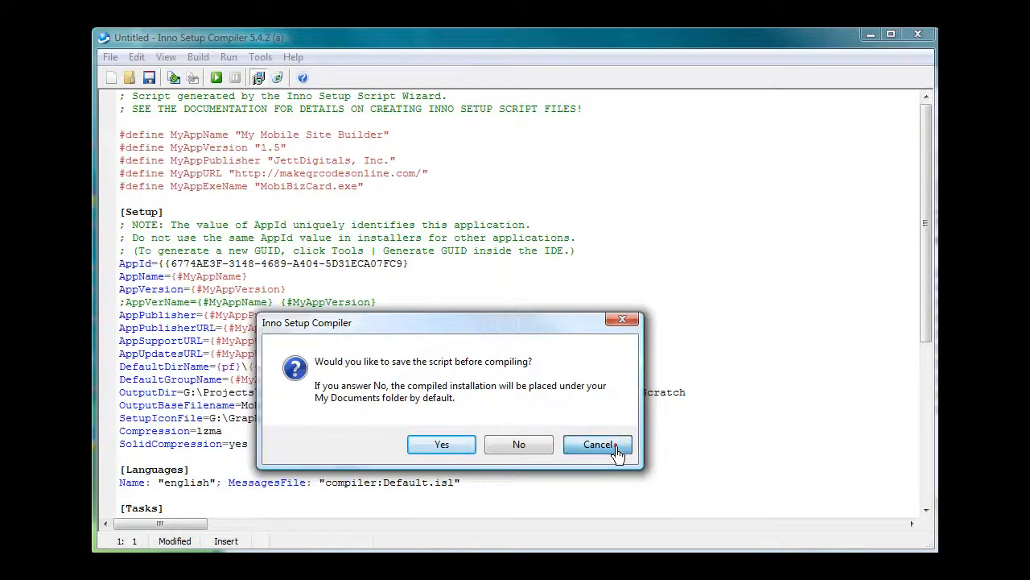
Compile the script, saving it first as ScratchSetup in the Business Card Software folder
{"action": "left_click", "coordinate": [174, 81]}
{"action": "key", "text": "Return"}
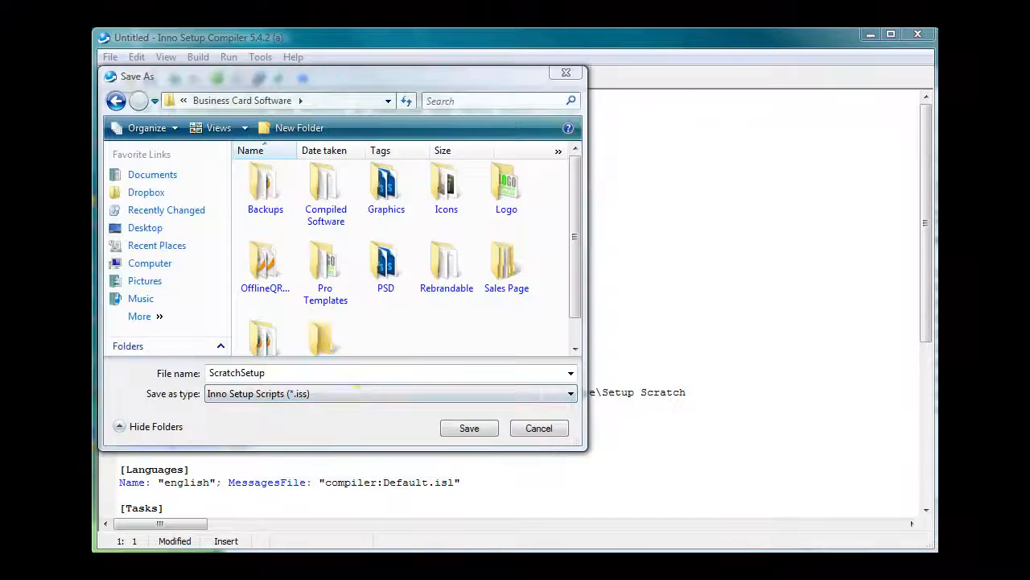
{"action": "left_click", "coordinate": [283, 375]}
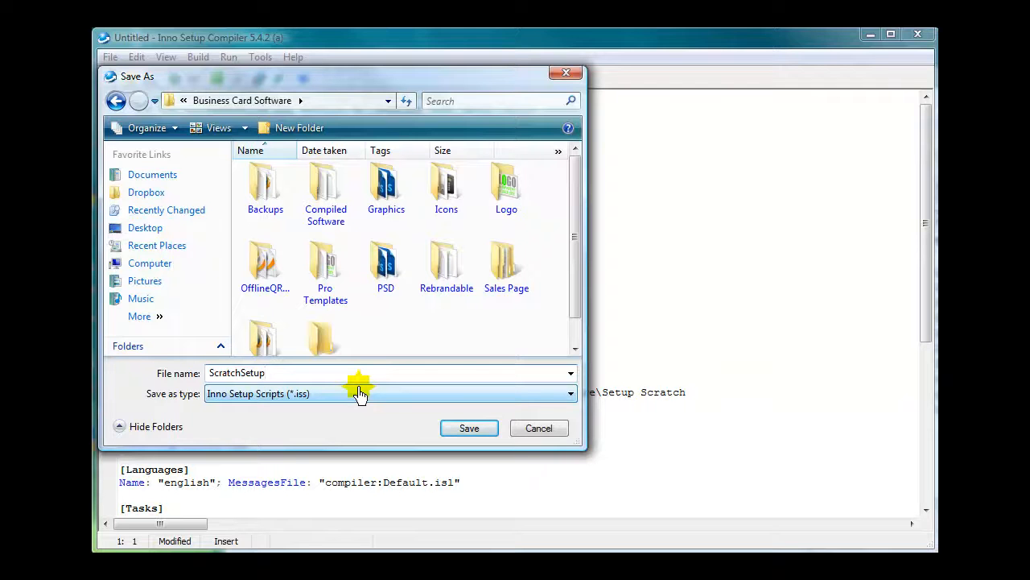
{"action": "left_click", "coordinate": [469, 428]}
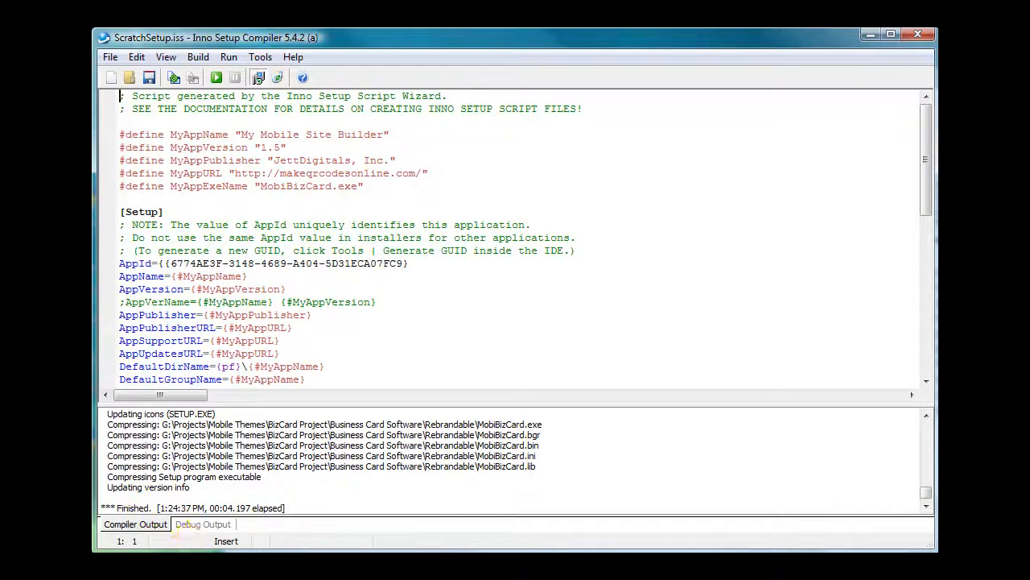
Switch to the Setup Scratch folder in Windows Explorer and launch the compiled Mobile-Site-Builder-Setup.exe
{"action": "key", "text": "alt+Tab"}
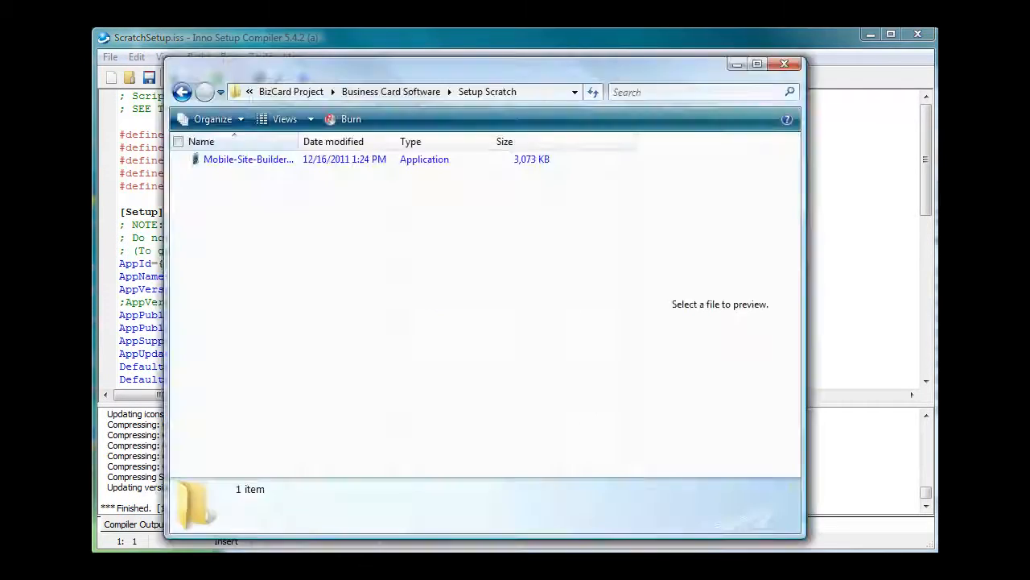
{"action": "left_click", "coordinate": [236, 161]}
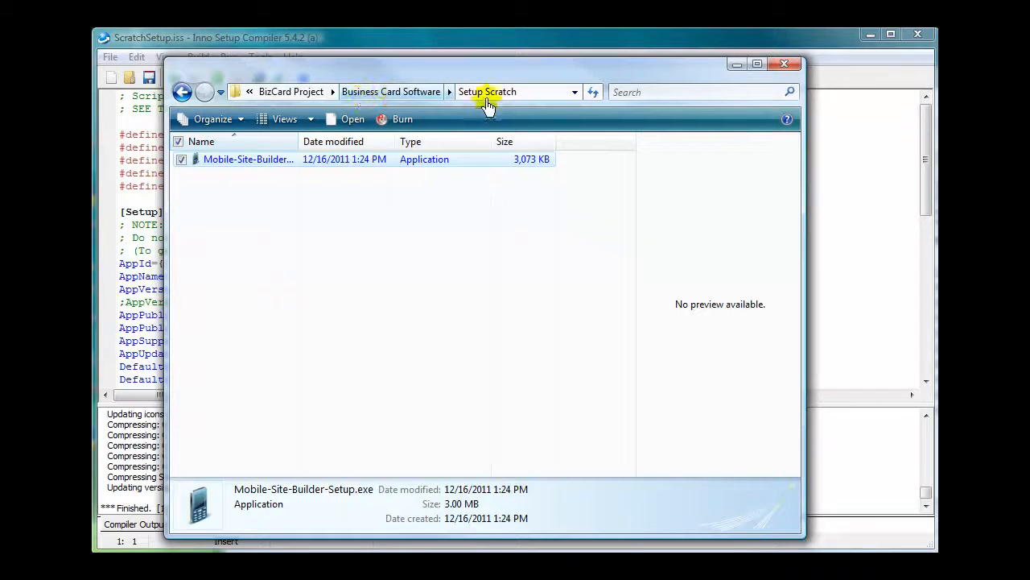
{"action": "double_click", "coordinate": [202, 166]}
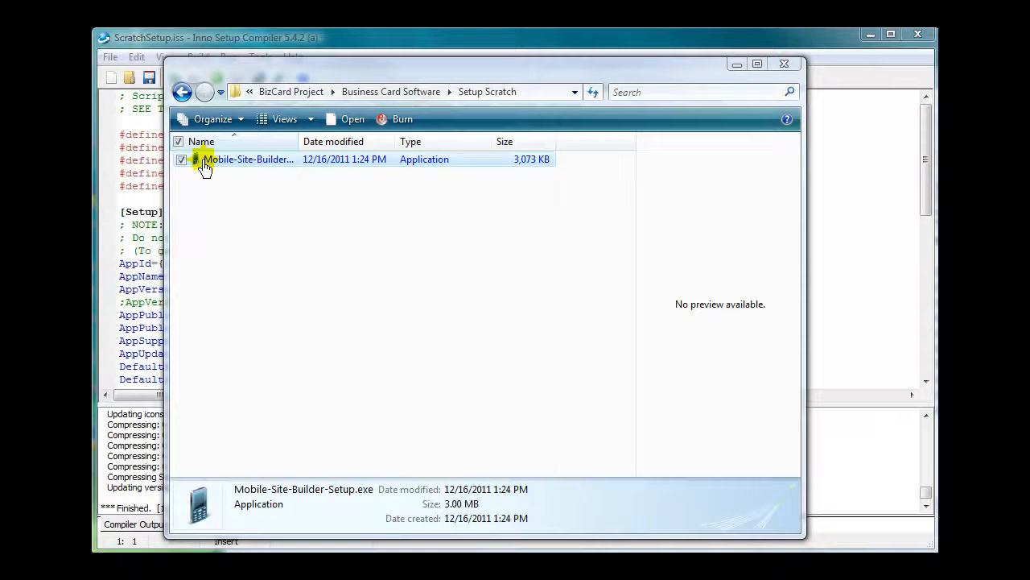